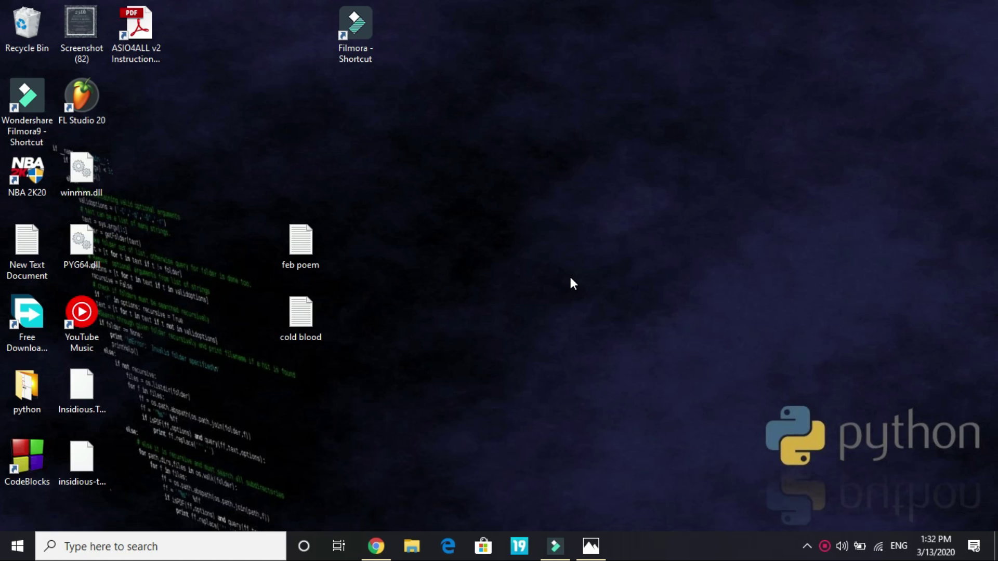
Step: Look over the YouTube video in the browser, then open the game folder screenshot from the desktop
left_click(376, 544)
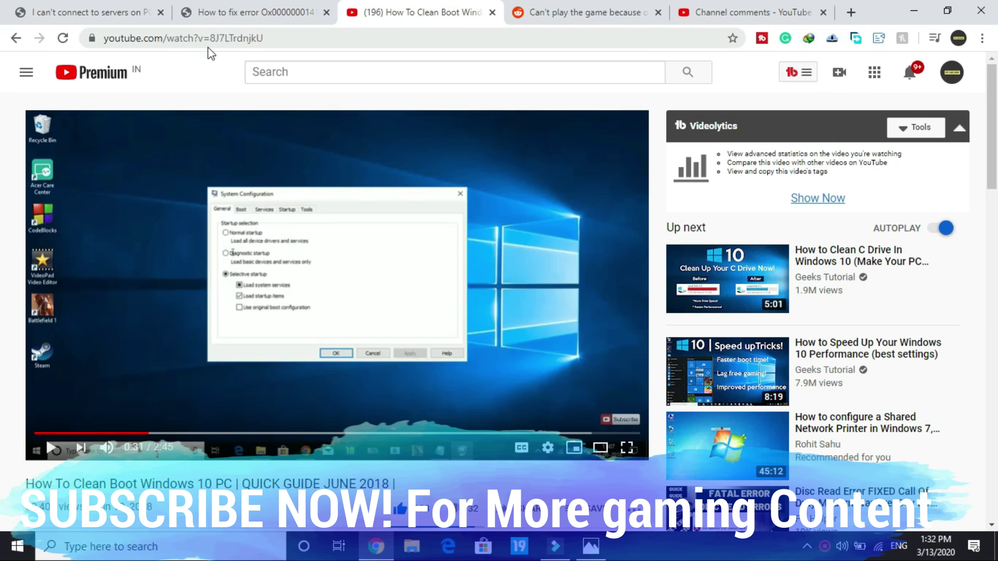
scroll(252, 332, "down", 2)
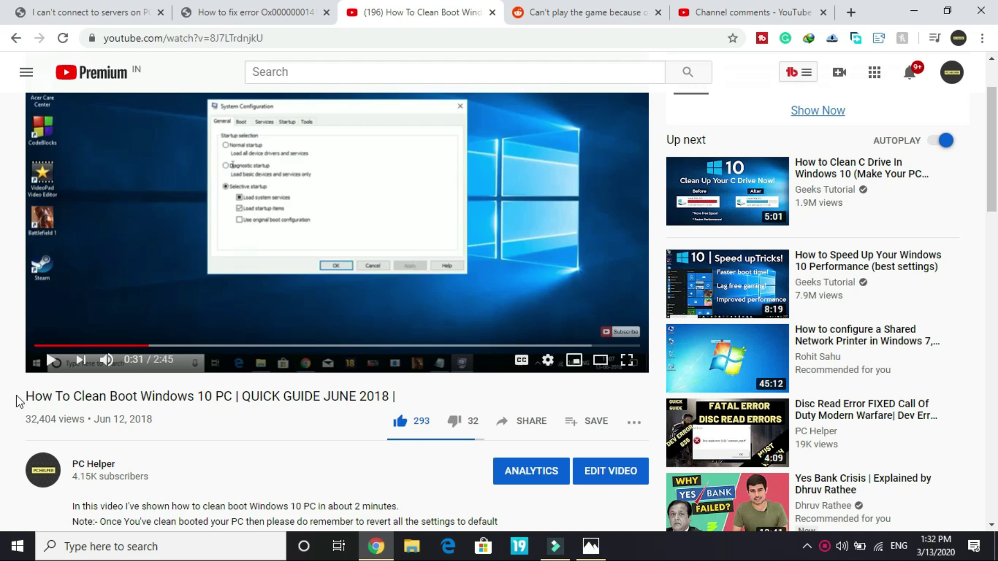
key("super+d")
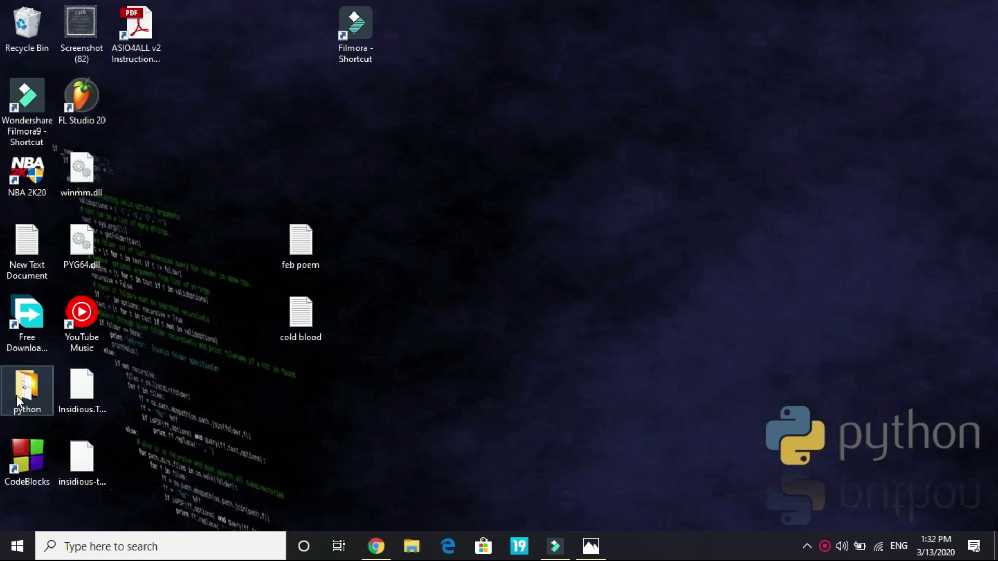
left_click(578, 558)
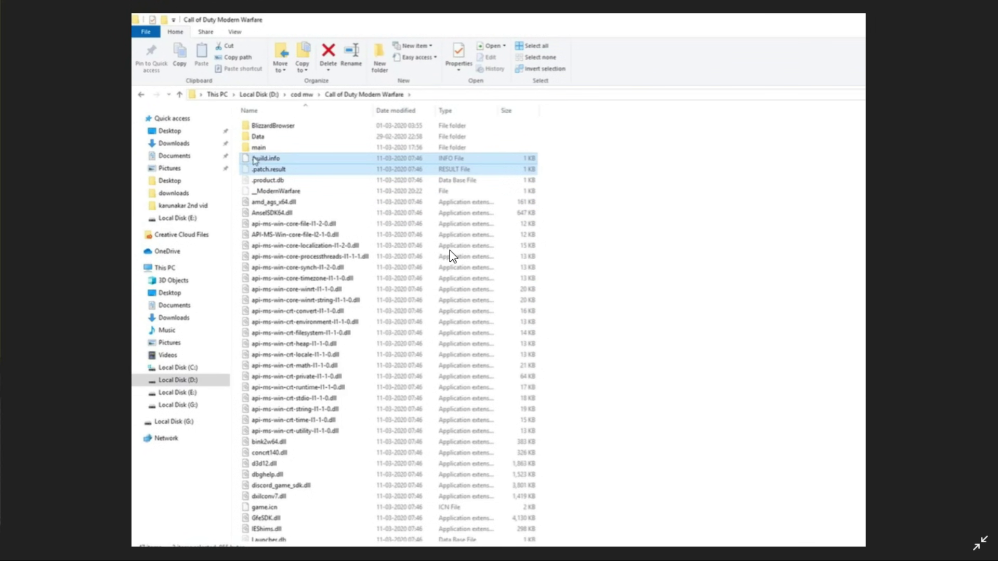
Step: Page through the game folder screenshots up to the one with the delete confirmation
scroll(450, 251, "up", 2)
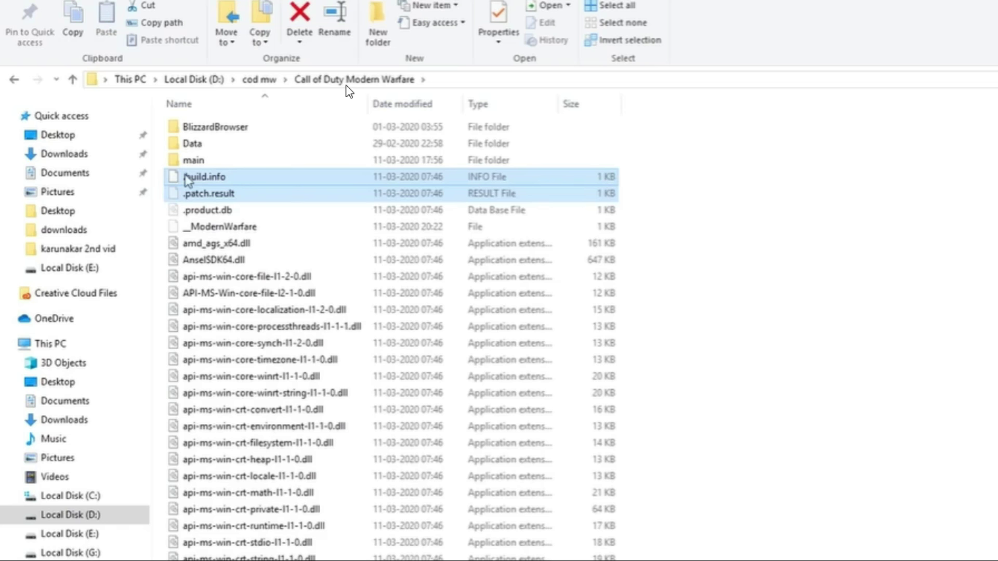
scroll(339, 170, "down", 2)
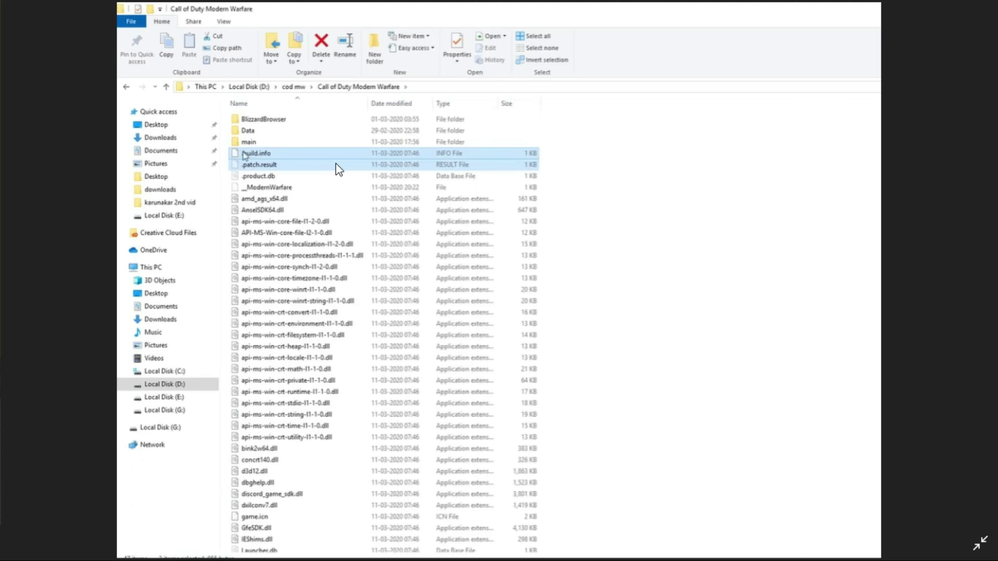
scroll(339, 170, "up", 3)
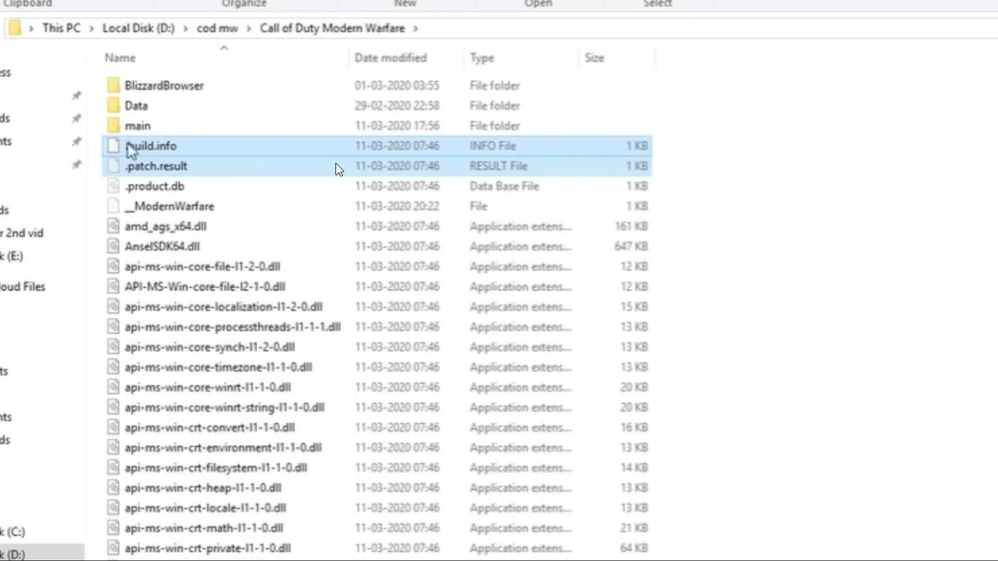
scroll(339, 170, "down", 3)
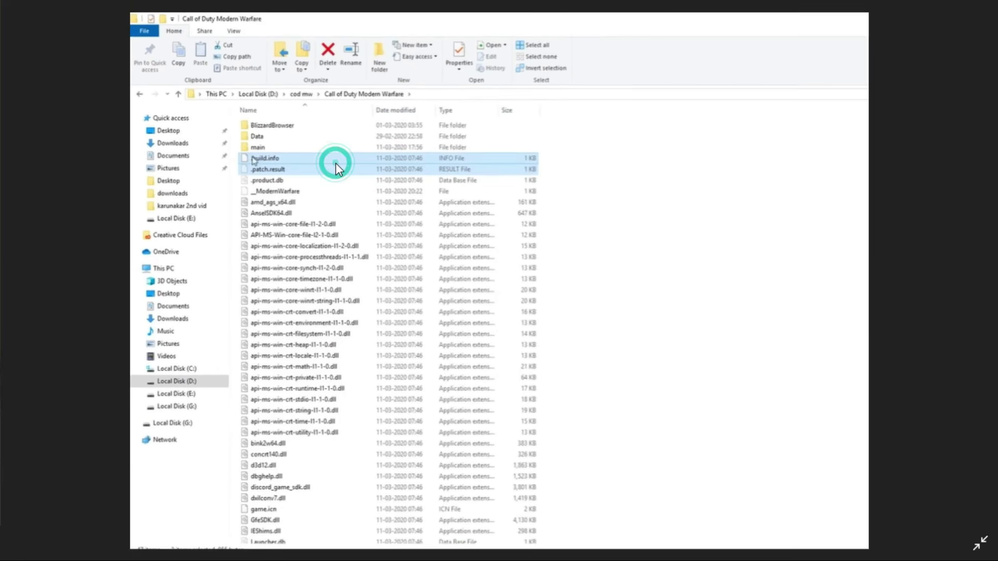
key("Right")
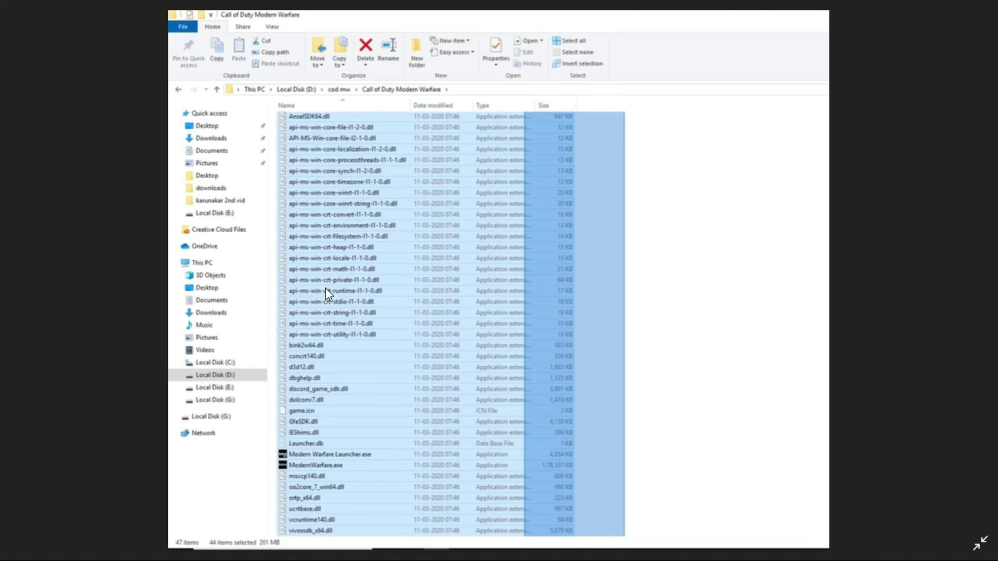
key("Right")
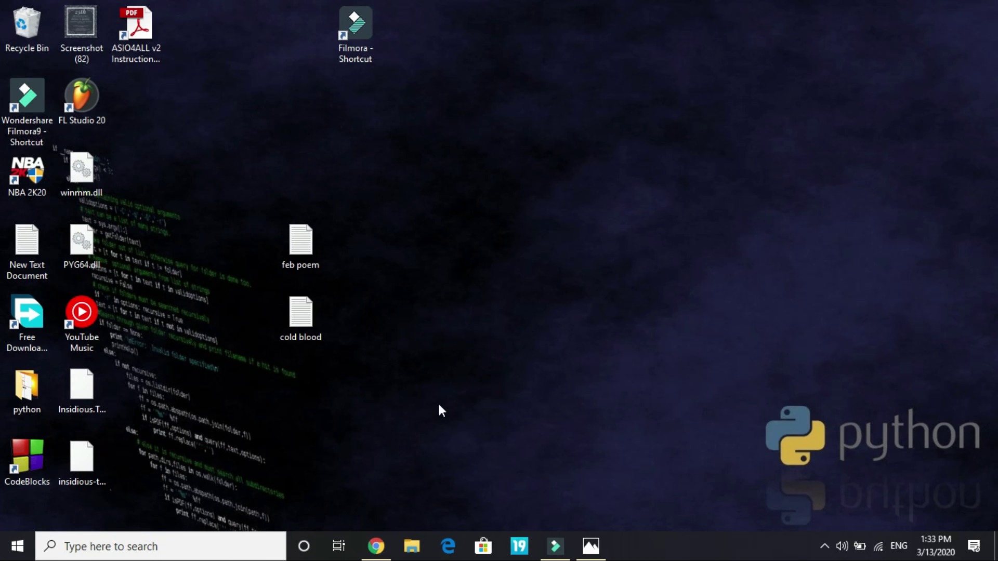
Step: Return to the Channel comments page in Chrome and highlight the comment's opening lines
left_click(376, 545)
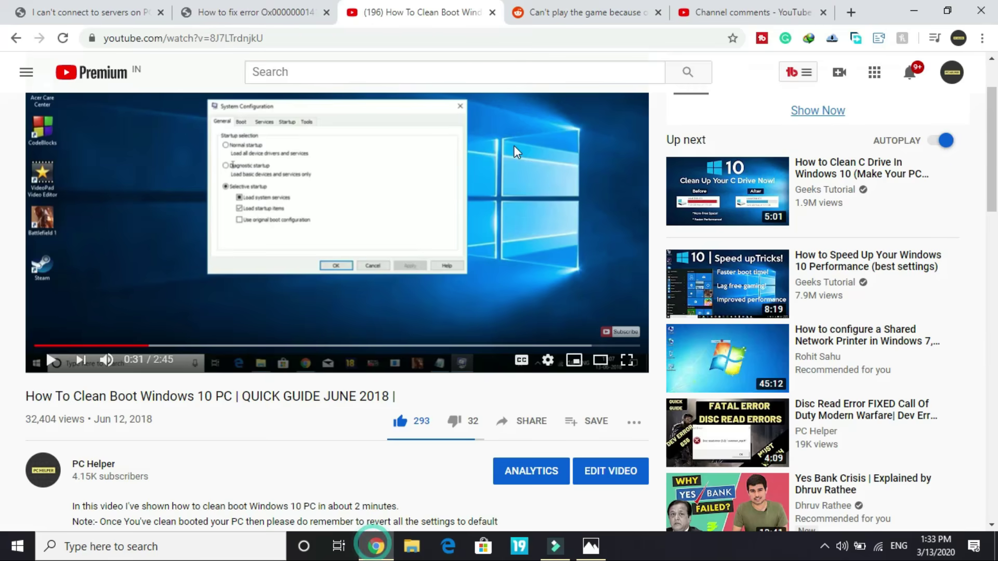
left_click(720, 7)
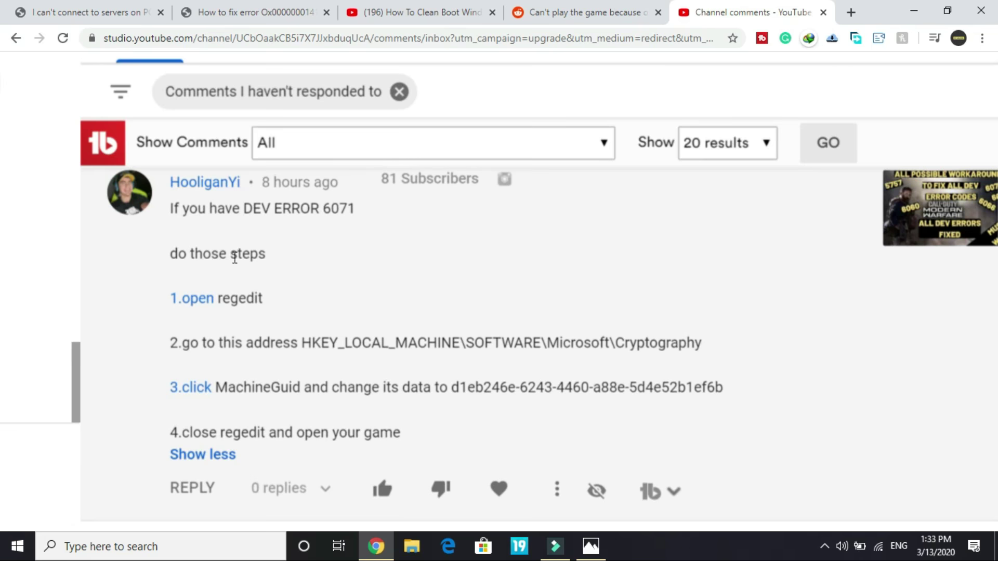
left_click(167, 211)
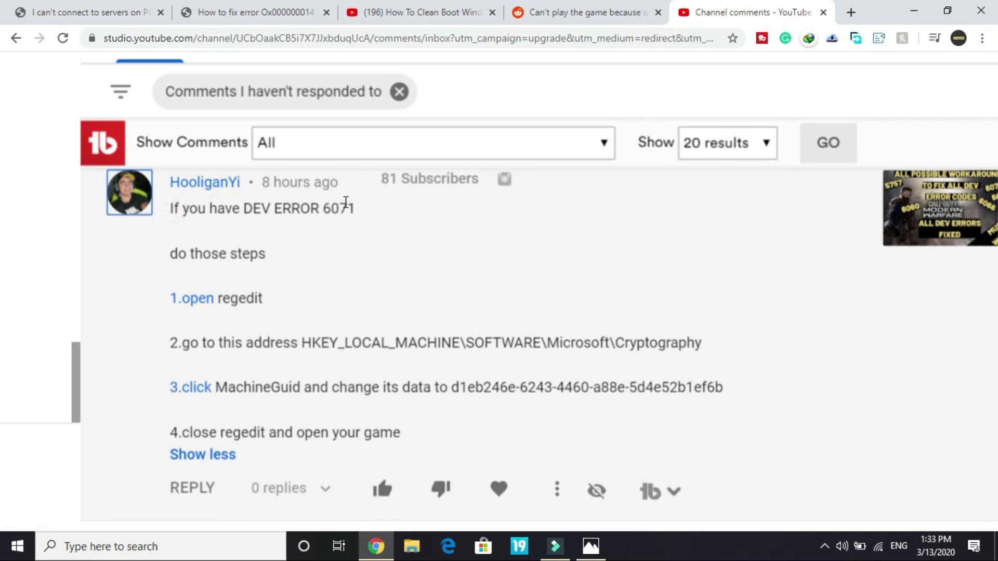
left_click_drag(163, 251, 283, 264)
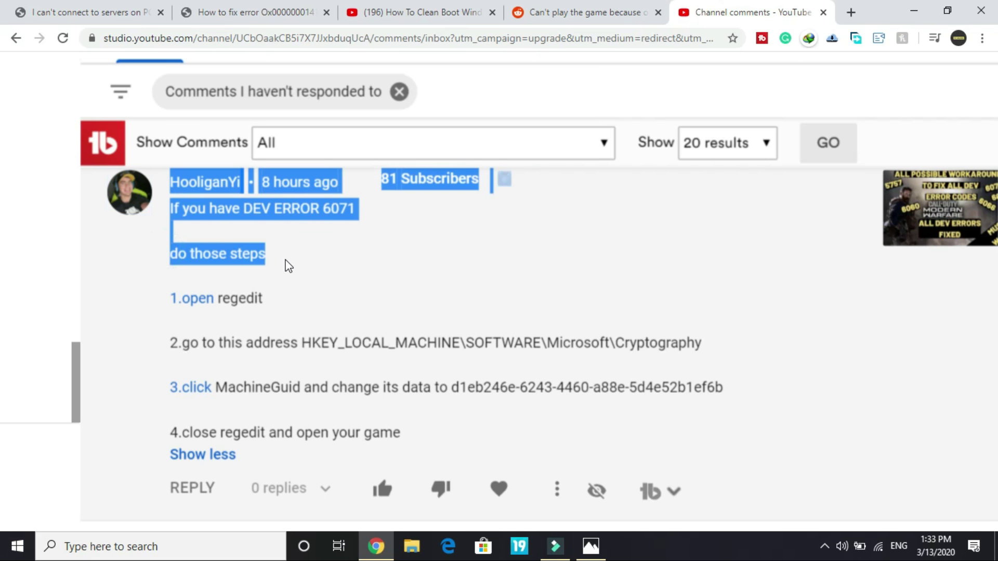
left_click(282, 259)
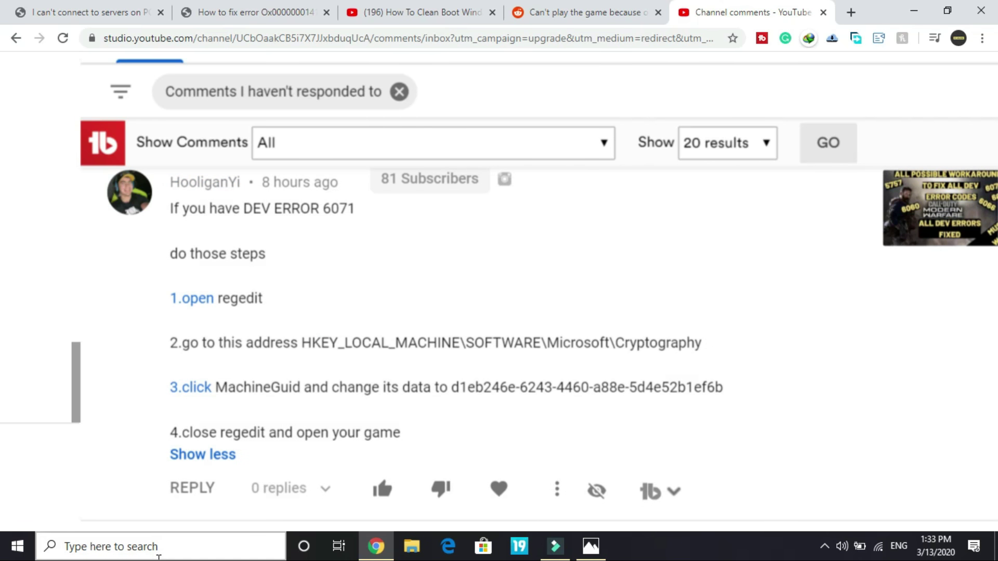
Step: Find Run through Windows search and launch regedit from it
left_click(158, 547)
type("rege")
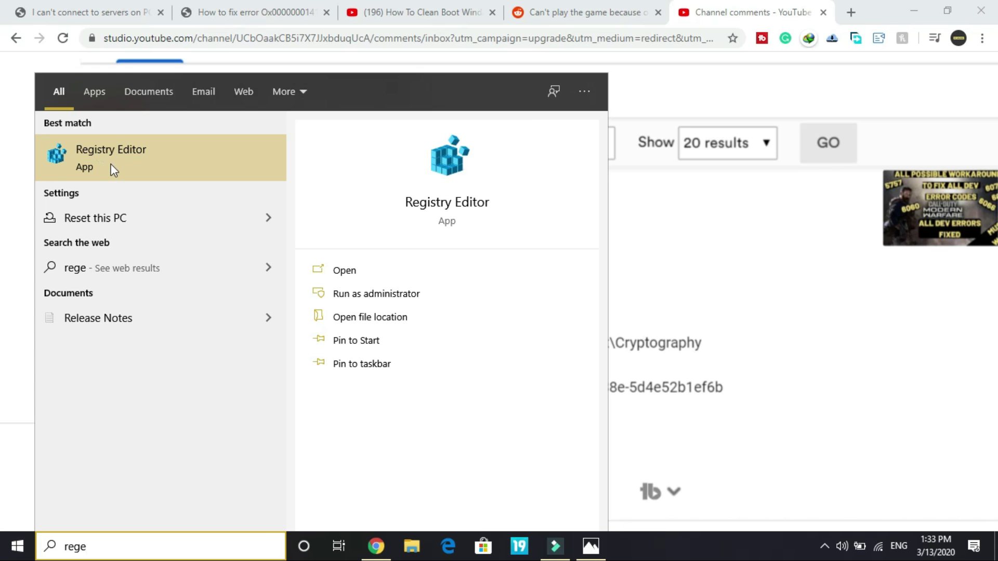
left_click(138, 551)
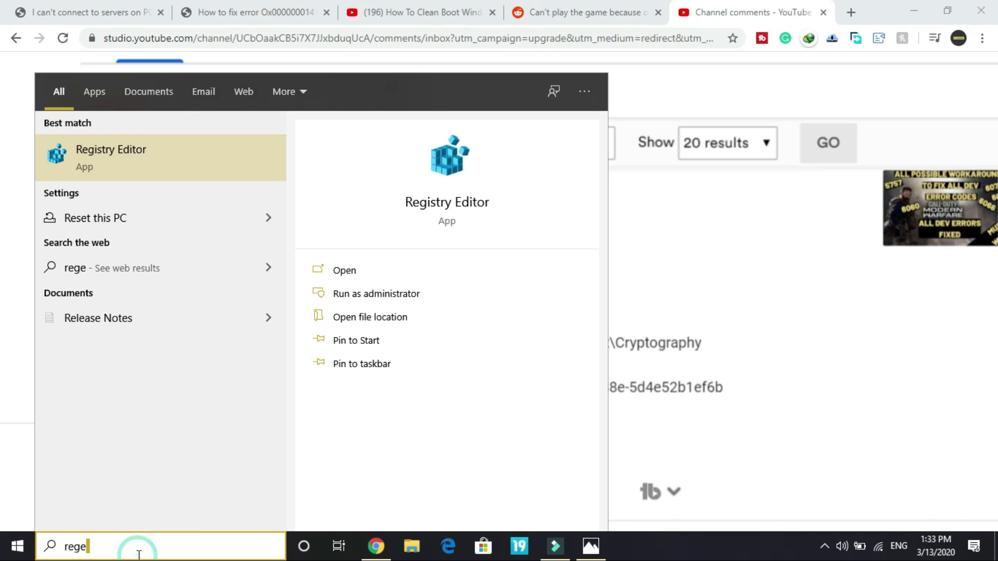
key("BackSpace")
key("BackSpace")
key("BackSpace")
type("un")
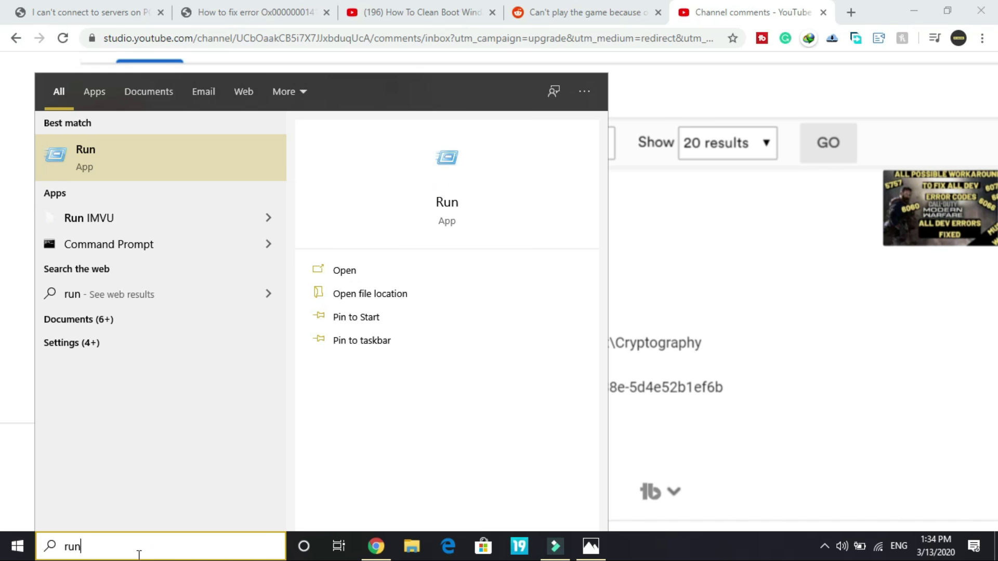
left_click(117, 177)
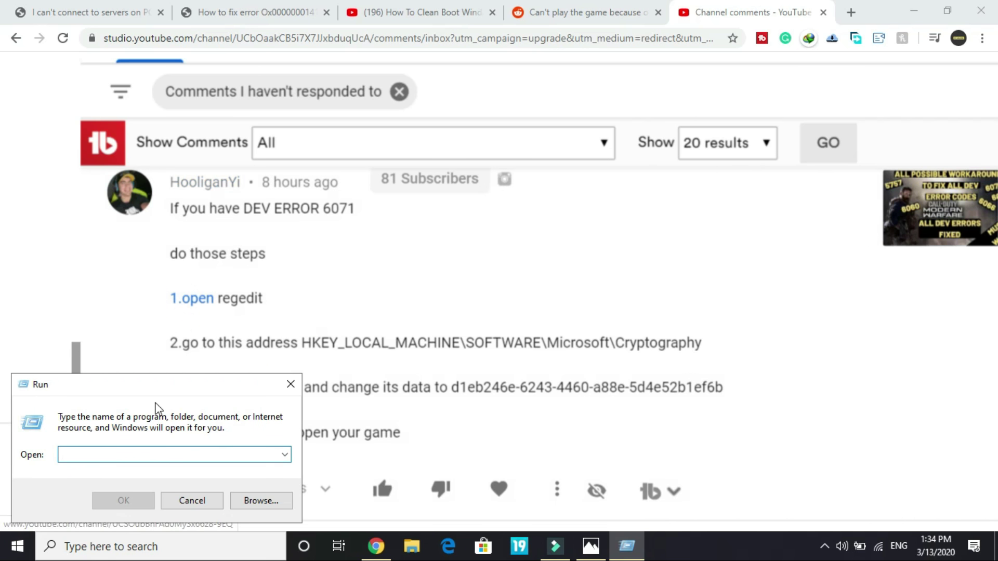
type("rege")
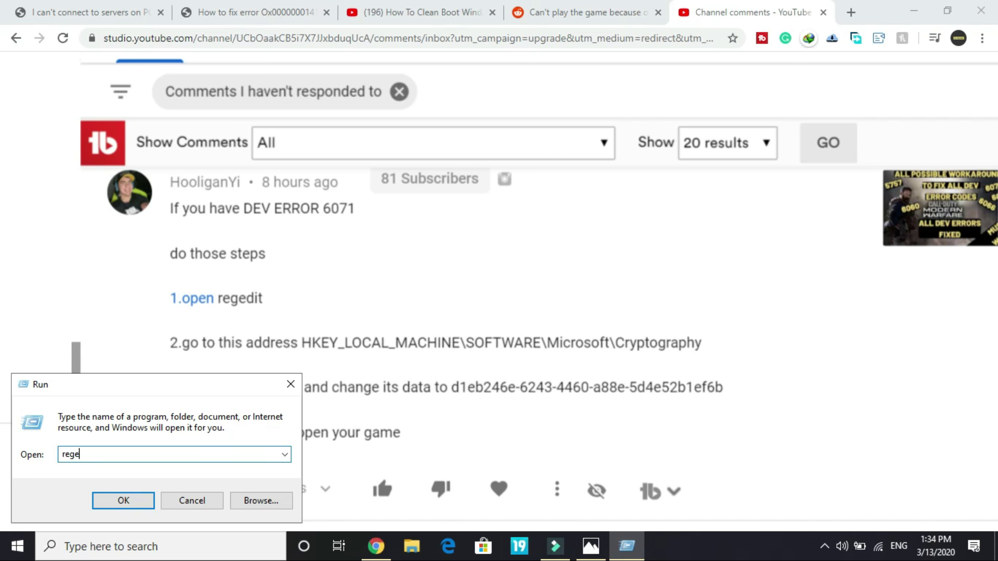
type("dit")
key("Return")
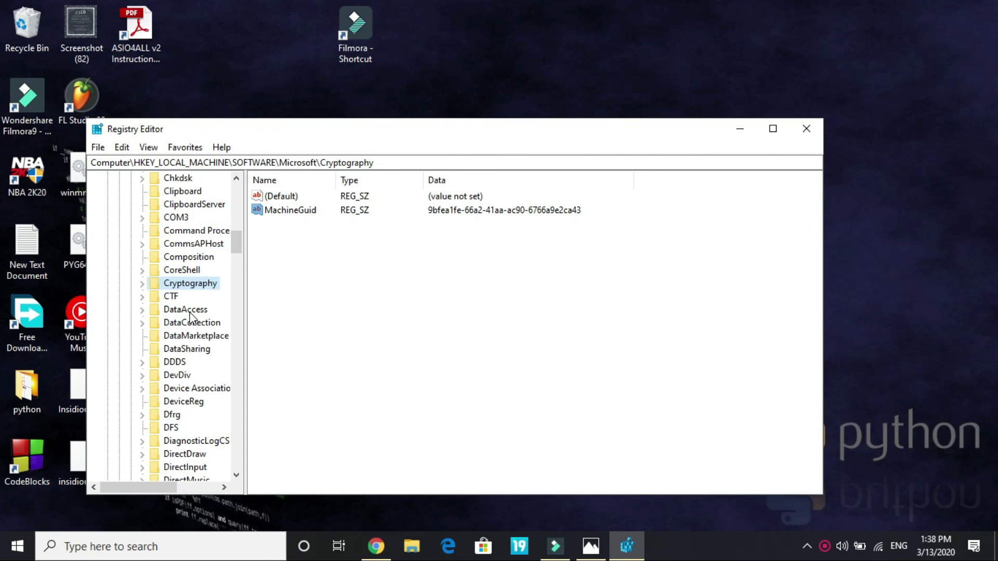
Step: Expand HKEY_LOCAL_MACHINE\SOFTWARE\Microsoft\Cryptography and open the MachineGuid string for editing
scroll(191, 317, "up", 15)
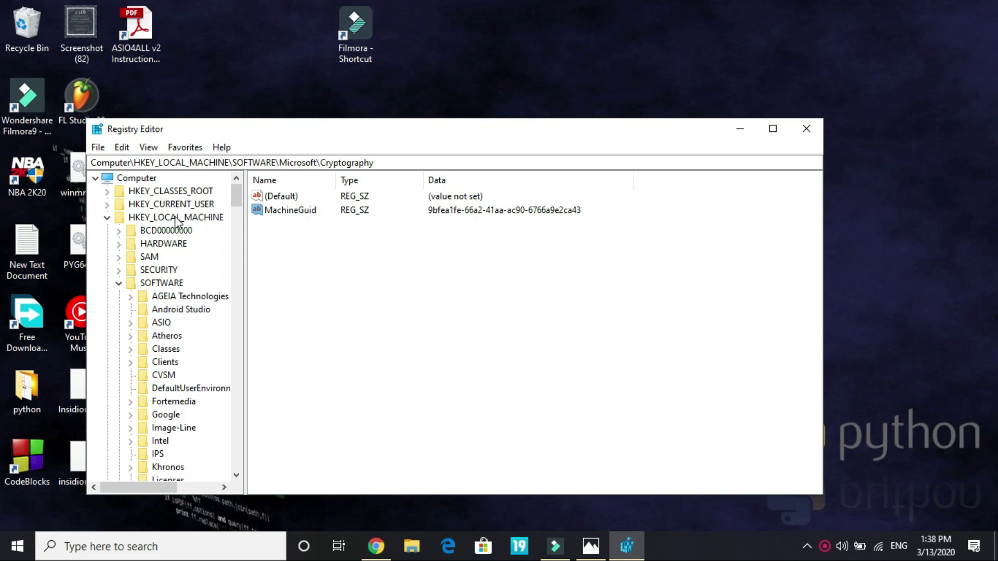
left_click(146, 218)
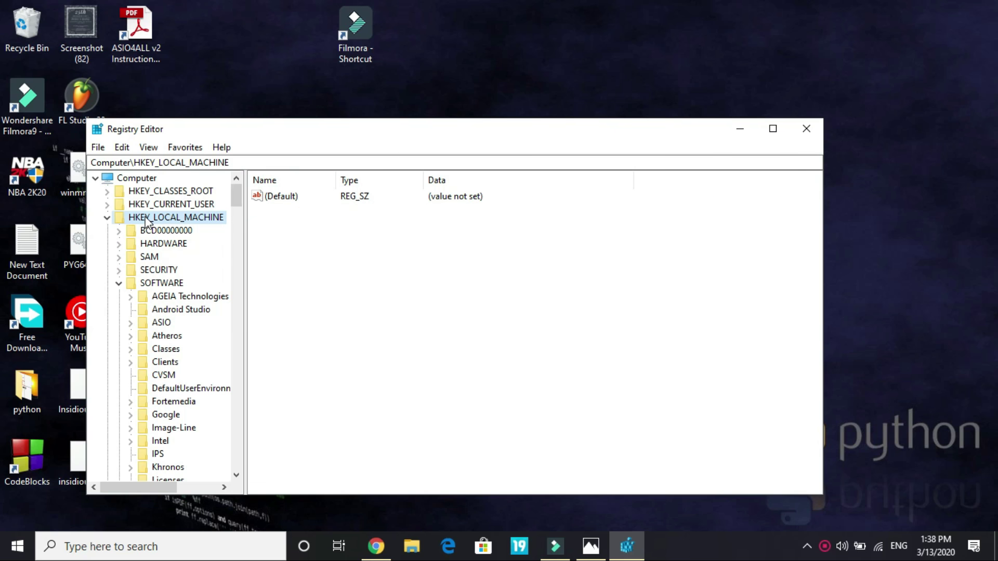
left_click(149, 287)
scroll(171, 348, "down", 7)
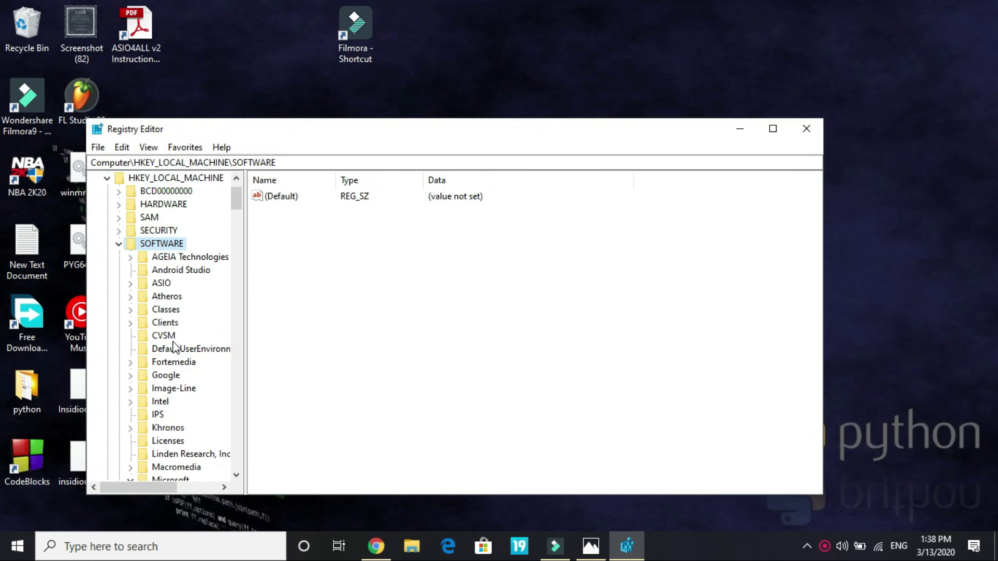
double_click(156, 244)
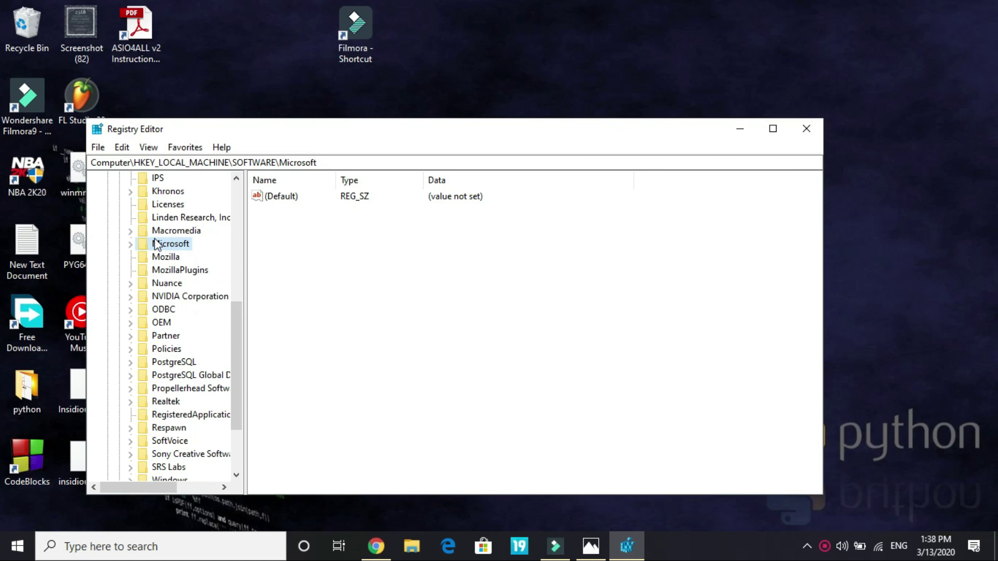
double_click(156, 244)
scroll(155, 238, "down", 8)
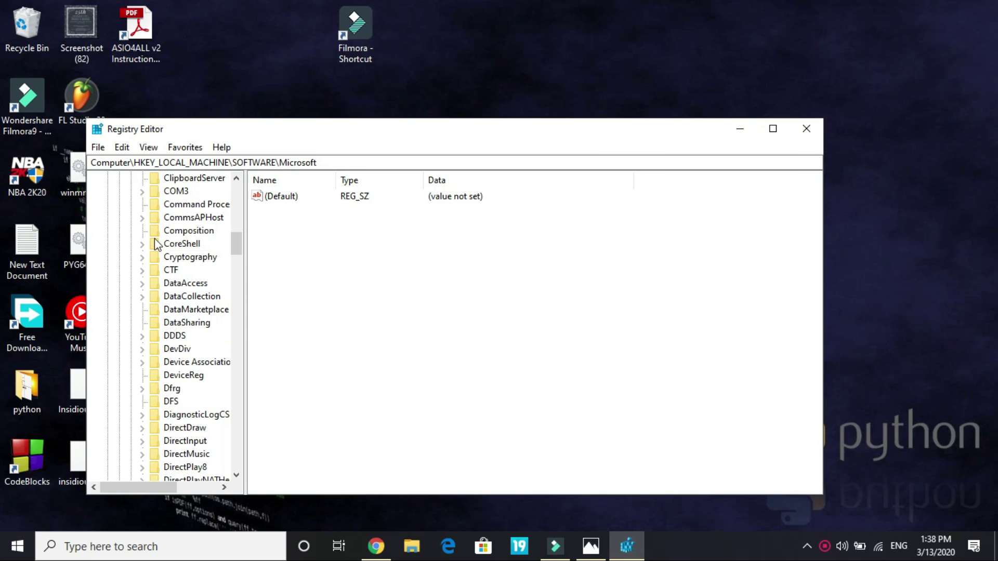
scroll(171, 333, "down", 4)
scroll(167, 312, "up", 2)
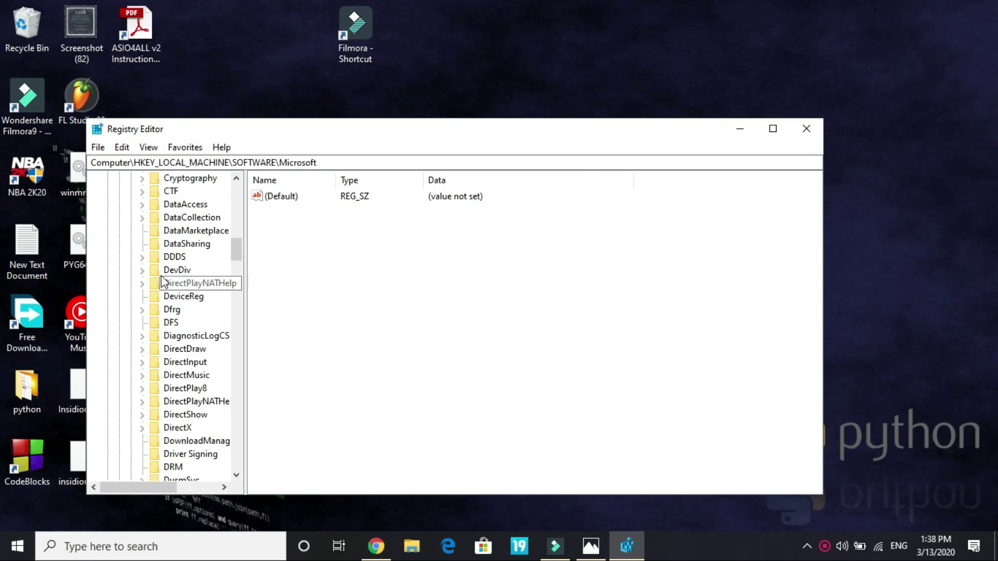
double_click(167, 179)
double_click(286, 210)
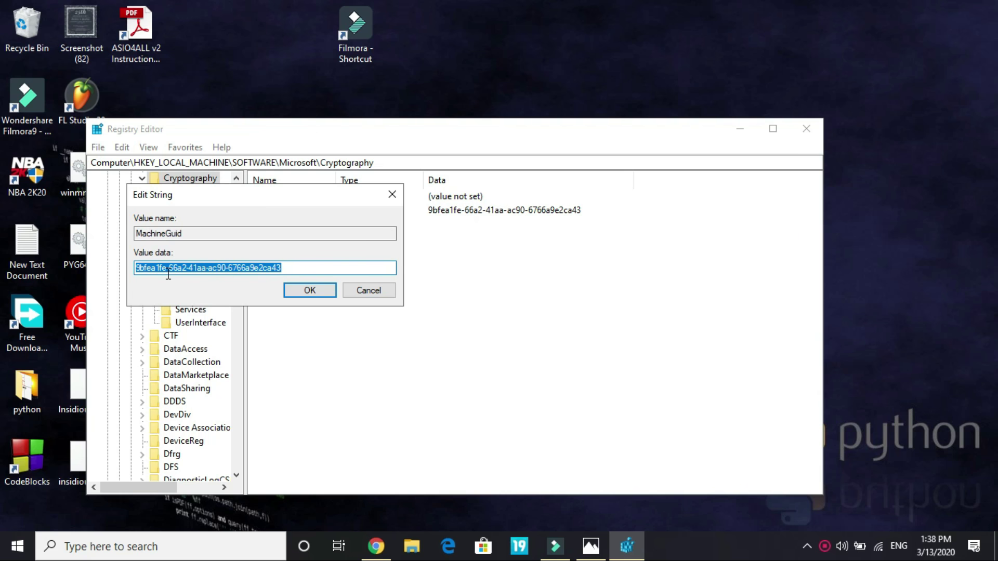
Step: Select the new GUID from step 3 of the YouTube comment, then return to Registry Editor
left_click(376, 546)
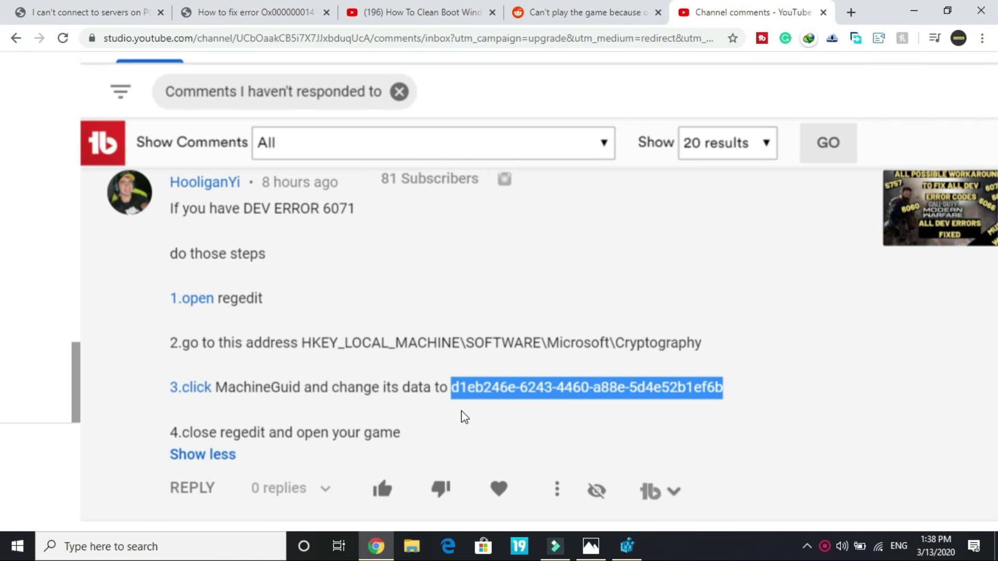
left_click(460, 400)
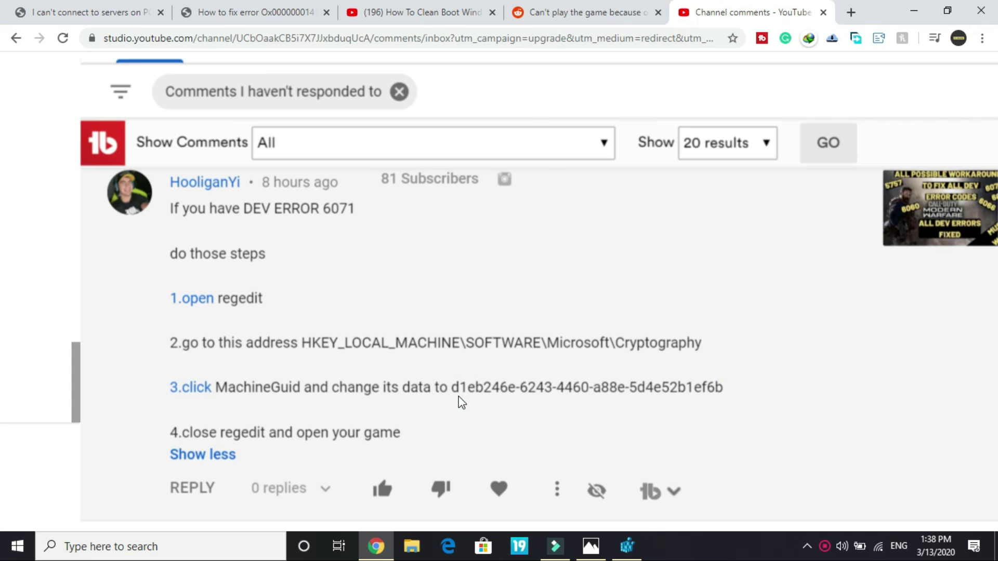
left_click_drag(707, 381, 521, 378)
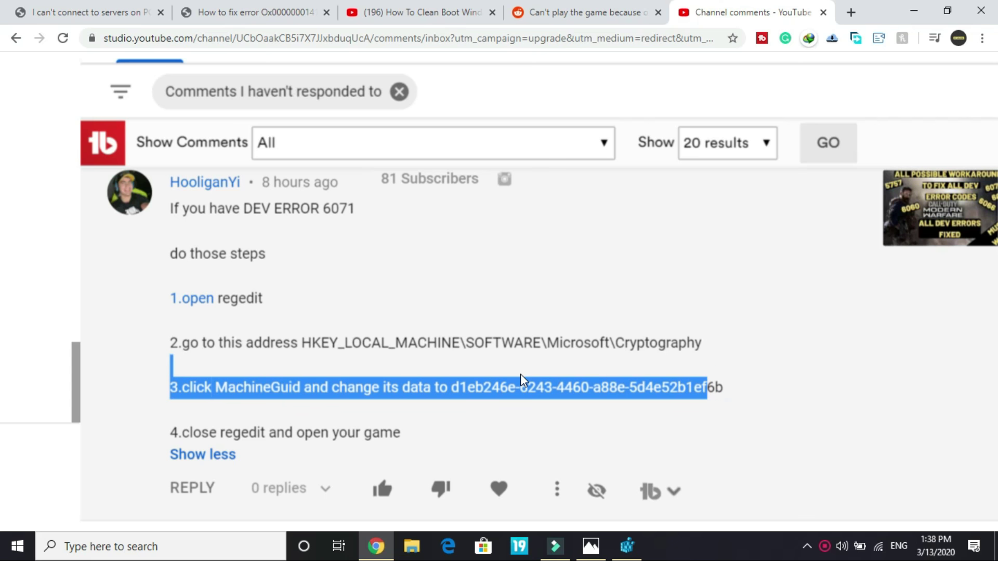
left_click(627, 546)
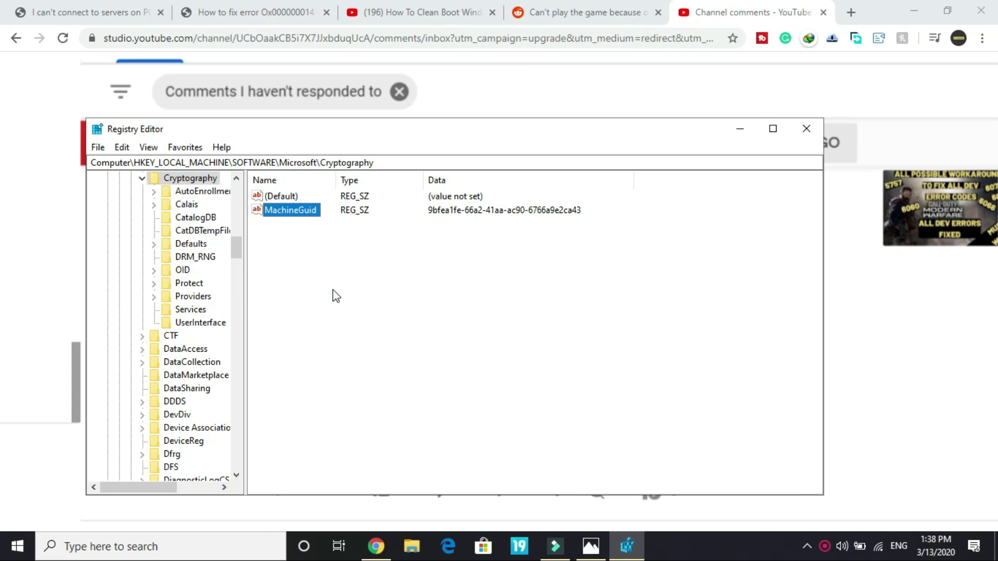
Step: Close Registry Editor and scroll down through the other viewers' comments
left_click(807, 131)
scroll(721, 310, "down", 4)
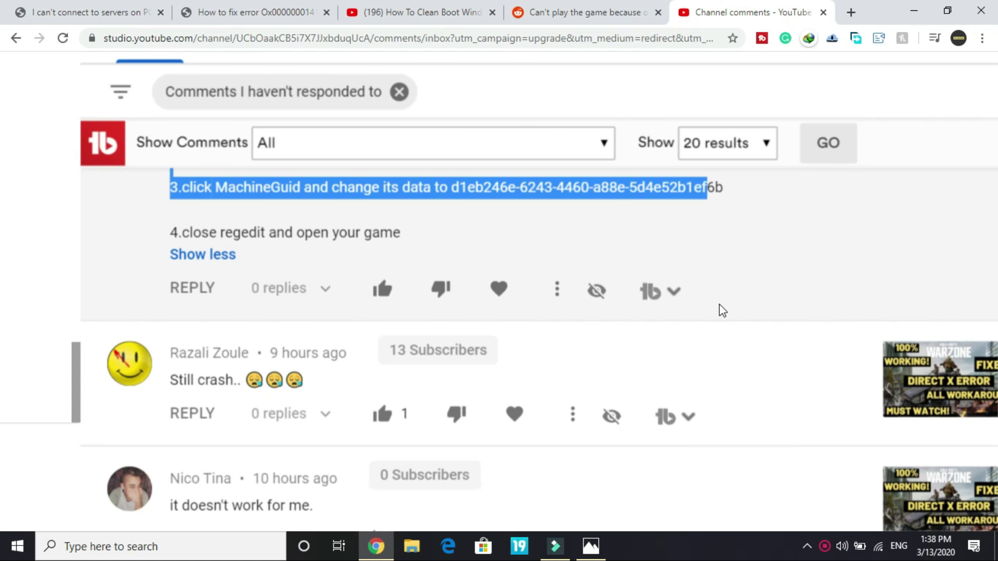